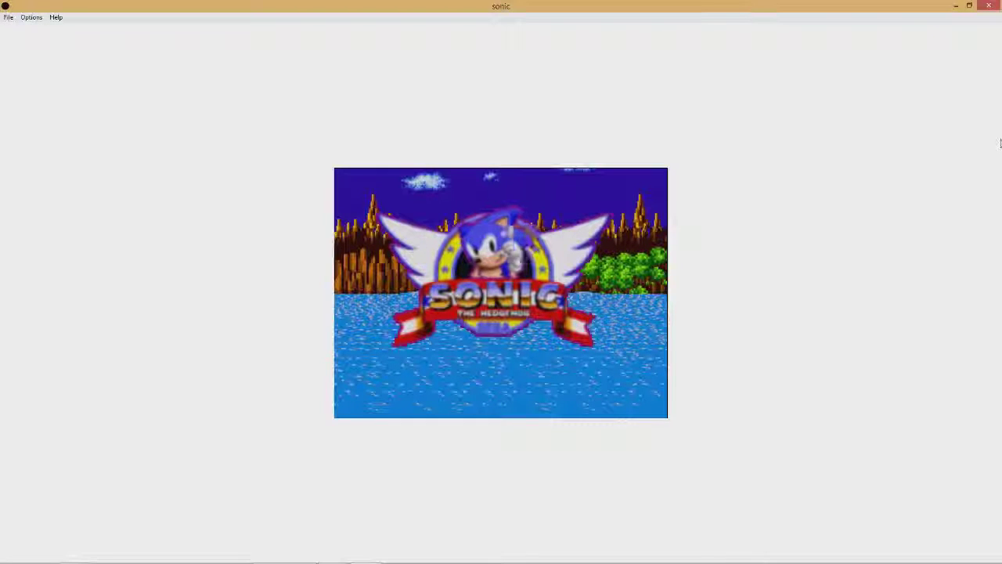
# Lower the system volume and leave the title screen for Data Select
pyautogui.press('XF86AudioLowerVolume')
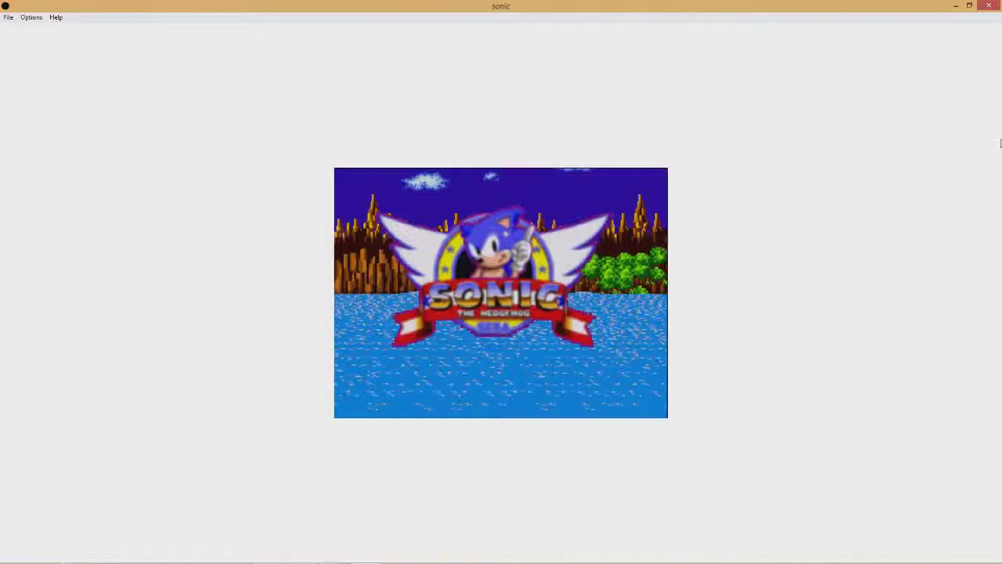
pyautogui.press('Return')
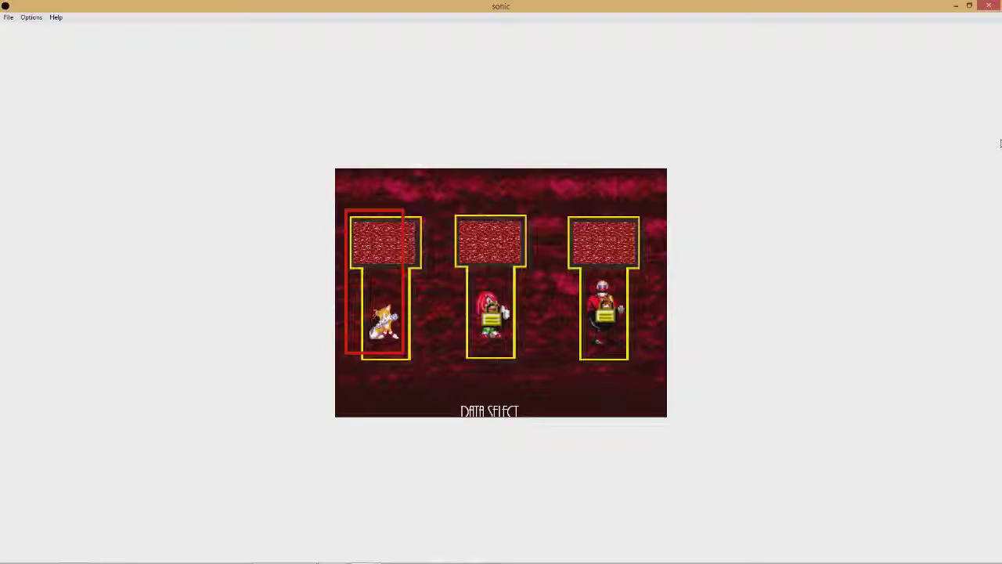
# Start Tails's game in Green Hill and walk him left and right
pyautogui.press('Return')
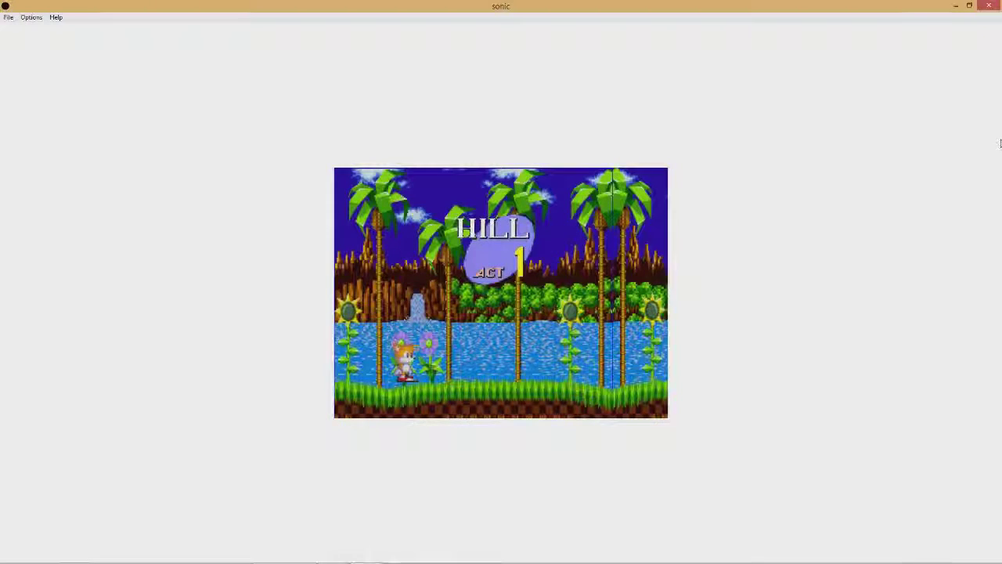
pyautogui.press('Right')
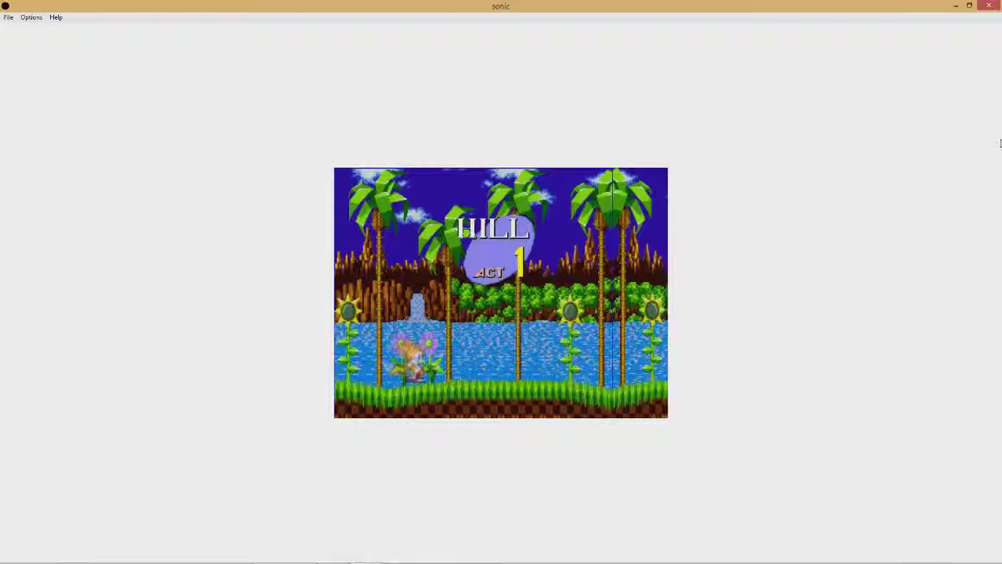
pyautogui.press('Left')
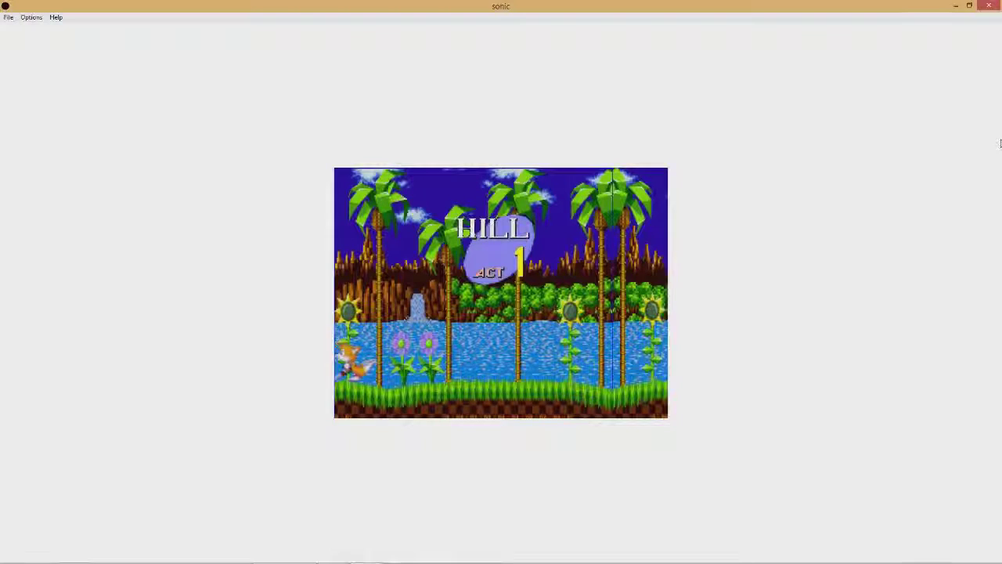
pyautogui.press('Right')
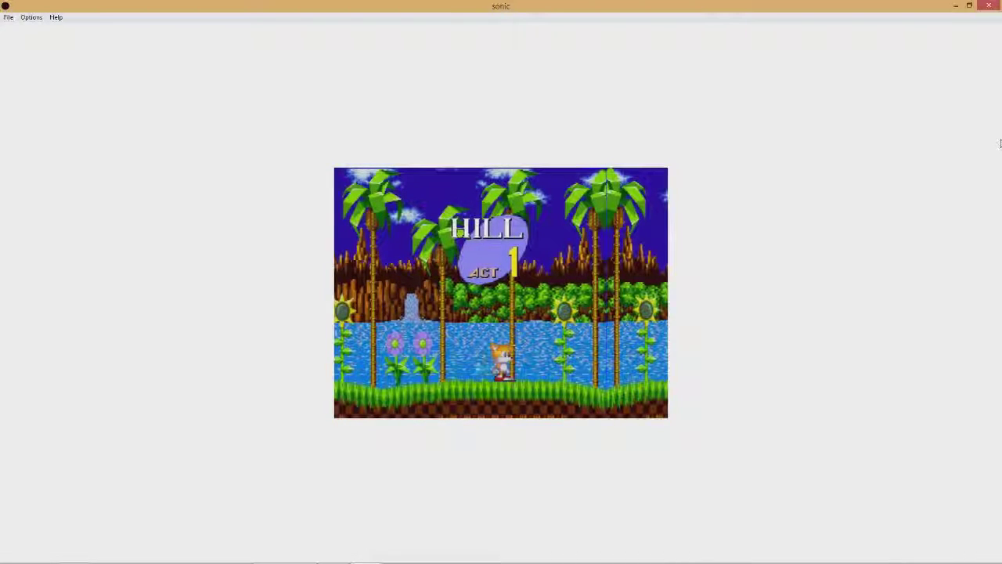
# Run Tails right through Green Hill Act 1 until he reaches Sonic
pyautogui.press('Right')
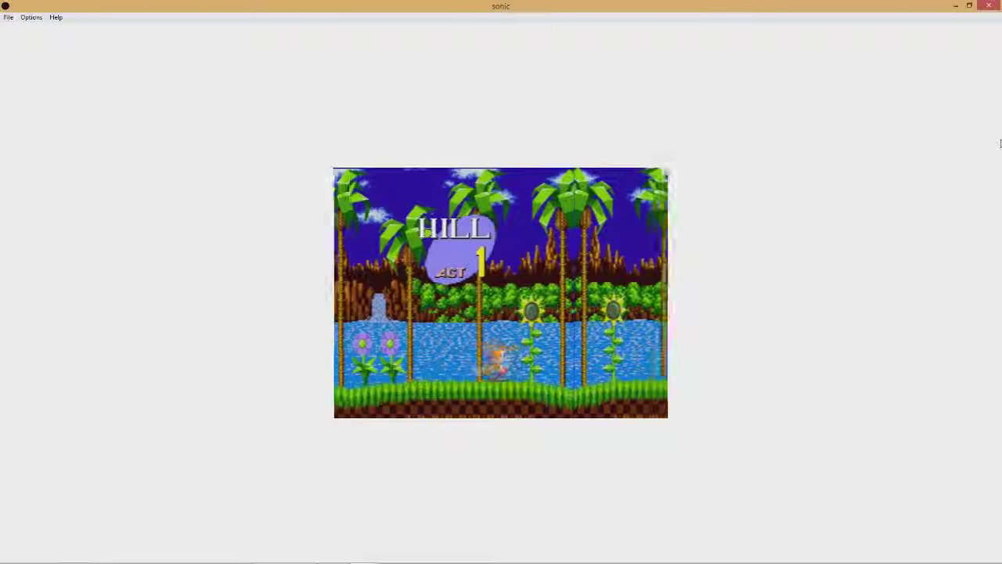
pyautogui.press('Right')
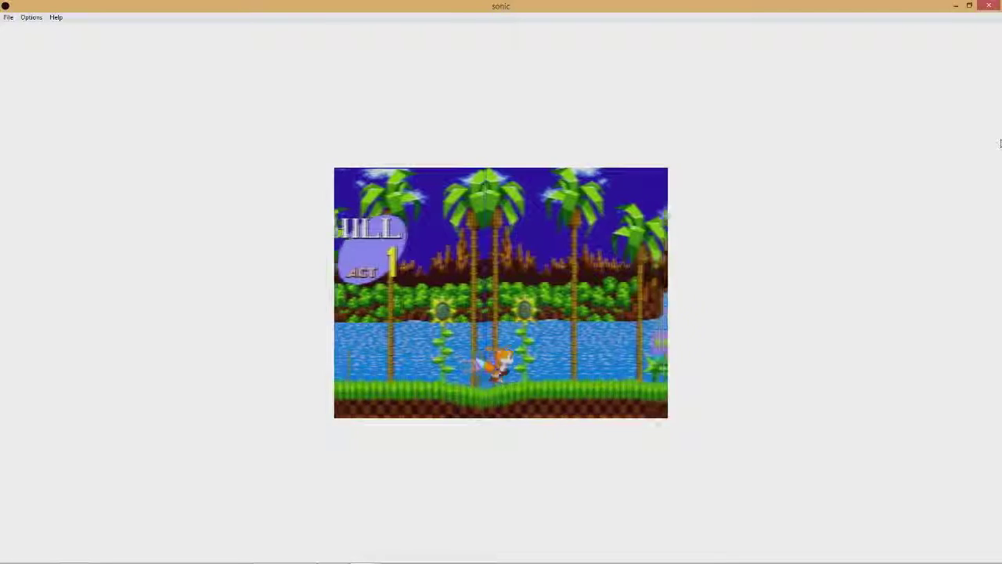
pyautogui.press('Right')
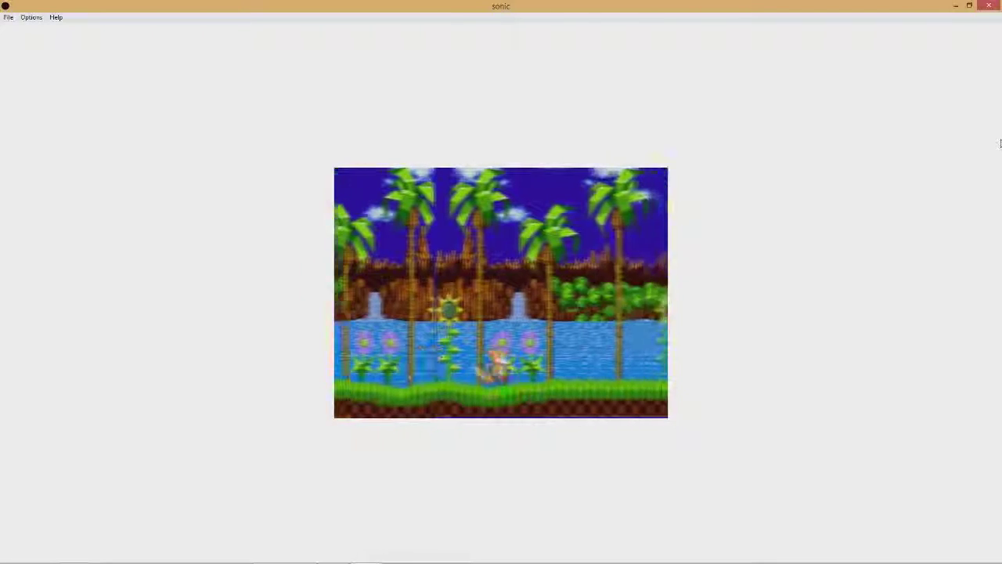
pyautogui.press('Right')
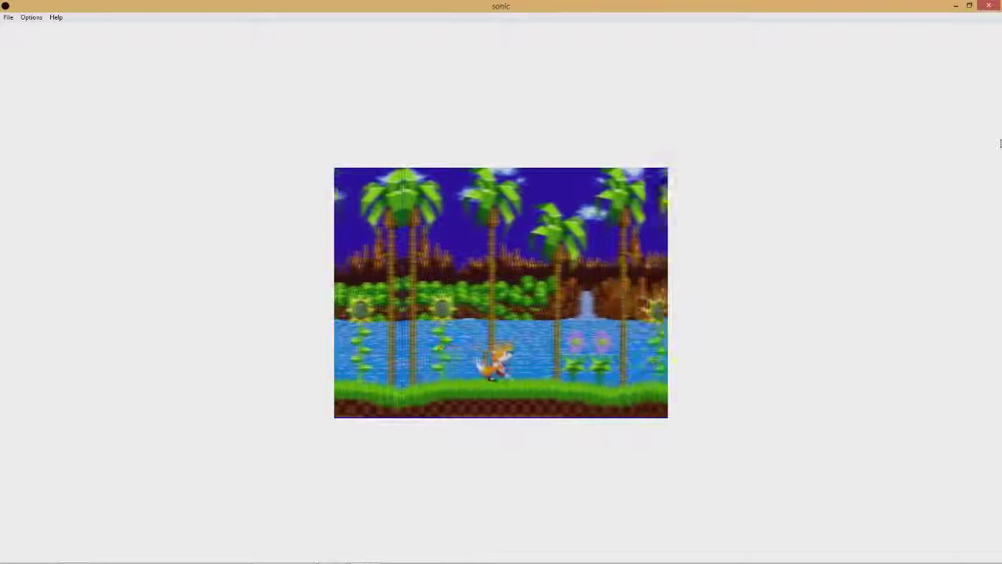
pyautogui.press('Right')
pyautogui.press('Right')
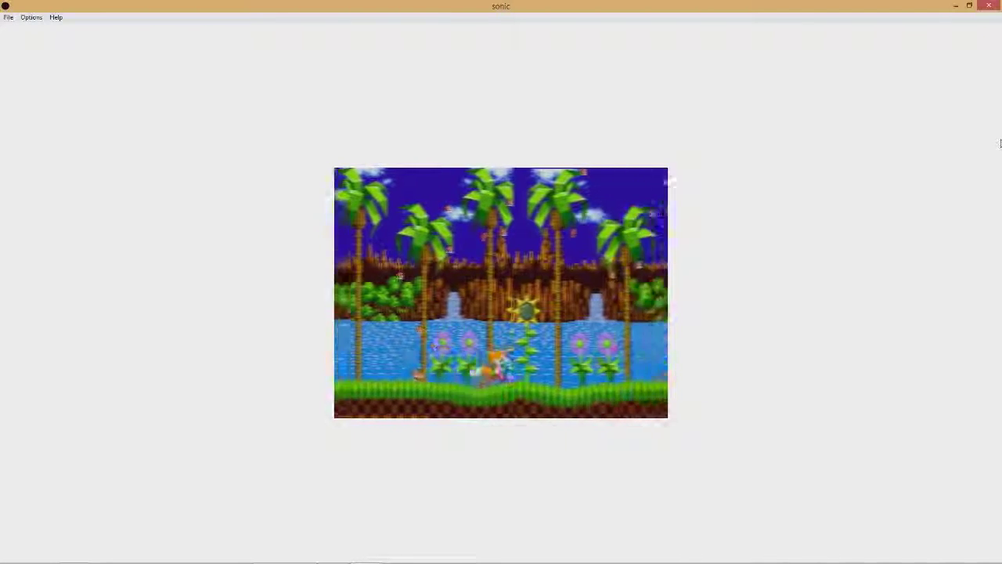
pyautogui.press('Right')
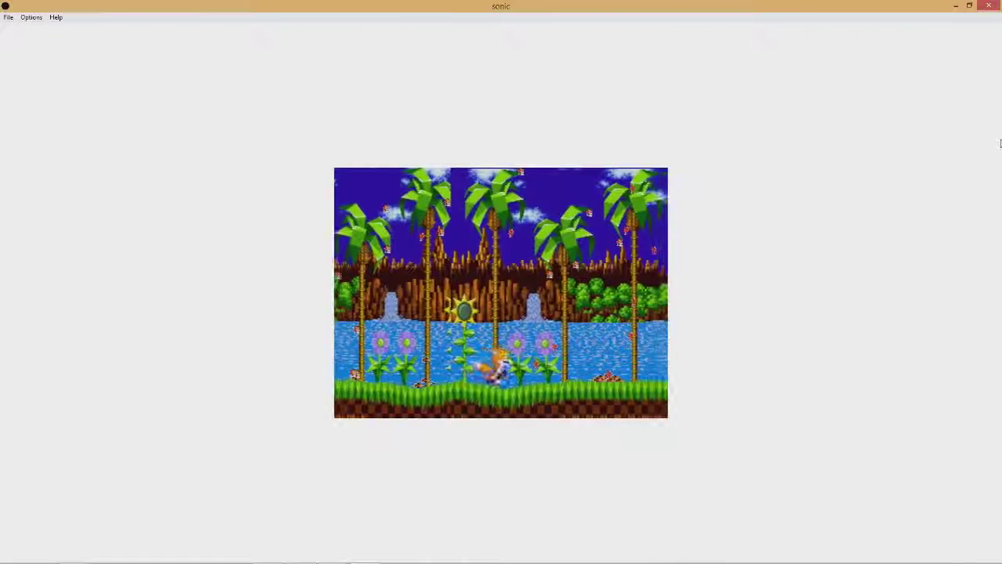
pyautogui.press('Right')
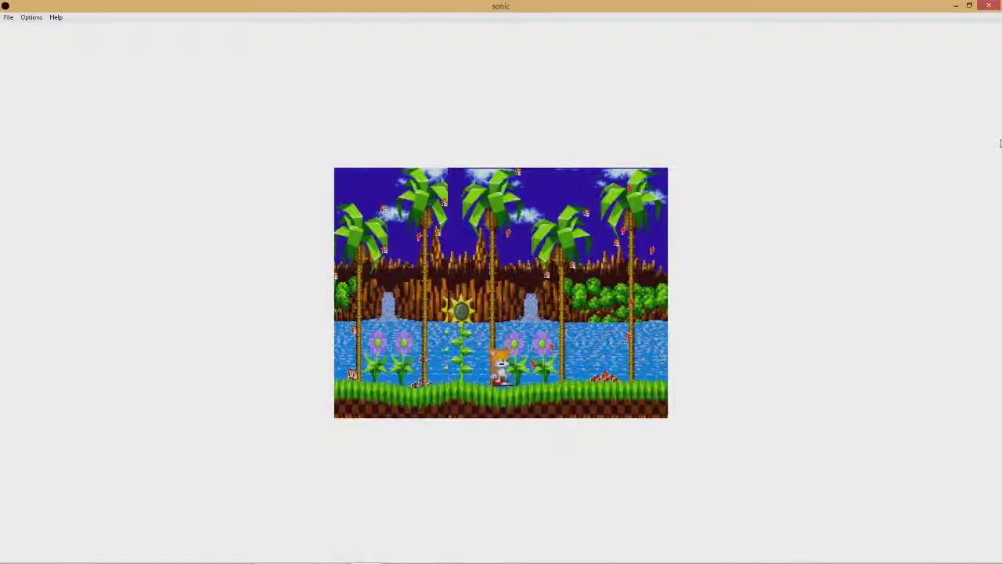
pyautogui.press('Right')
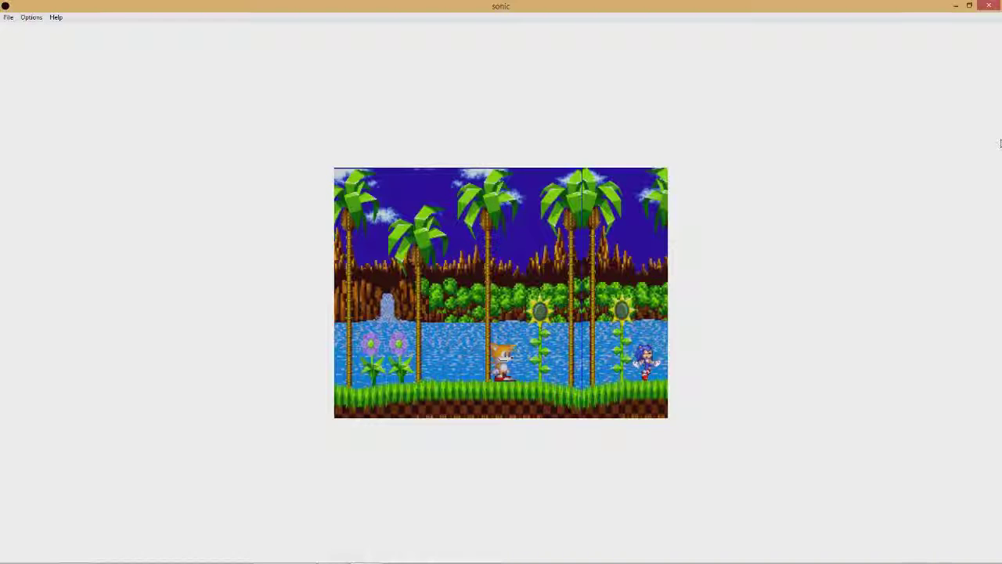
pyautogui.press('Right')
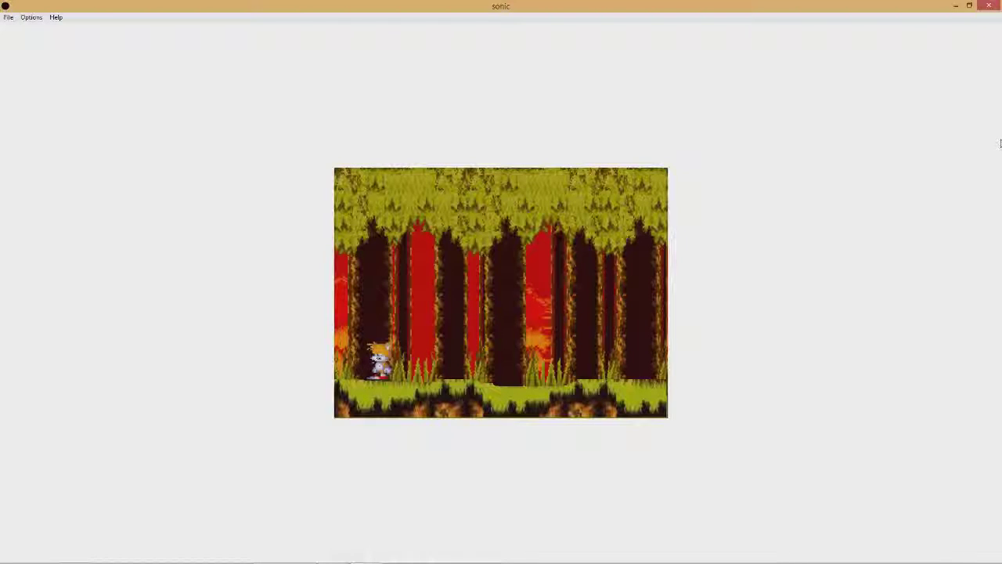
# Keep Tails fleeing right through the red forest until Sonic catches him
pyautogui.press('Right')
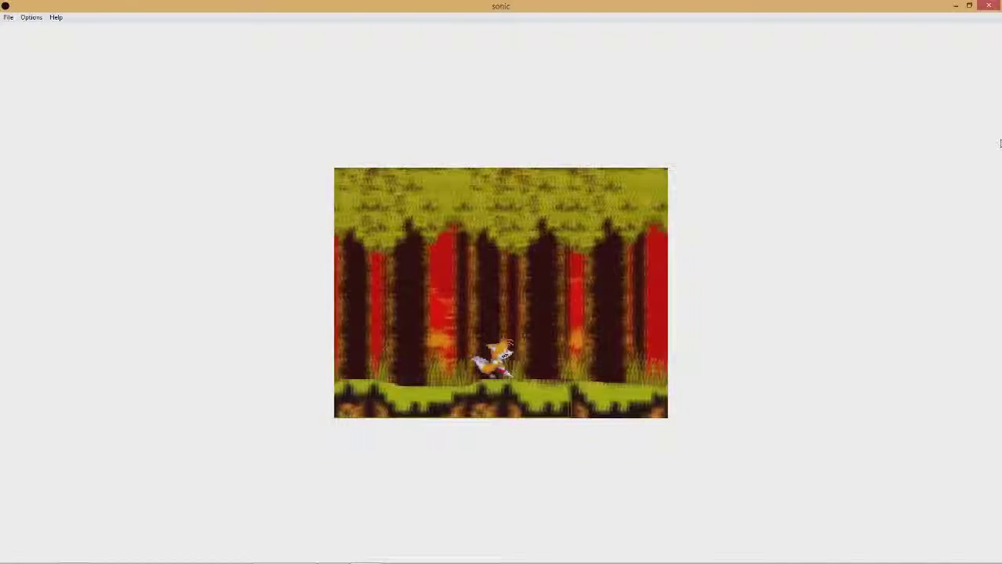
pyautogui.press('Right')
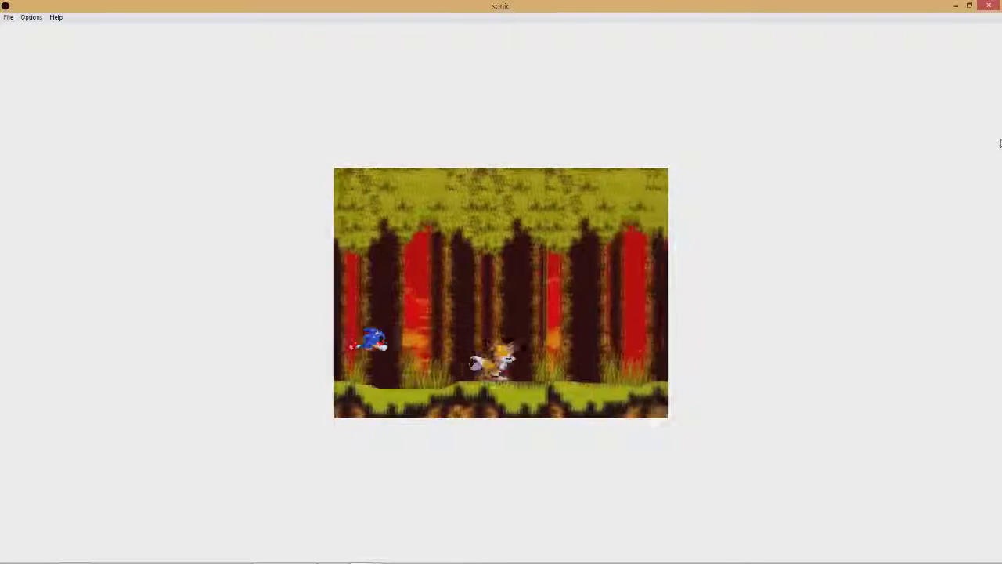
pyautogui.press('Right')
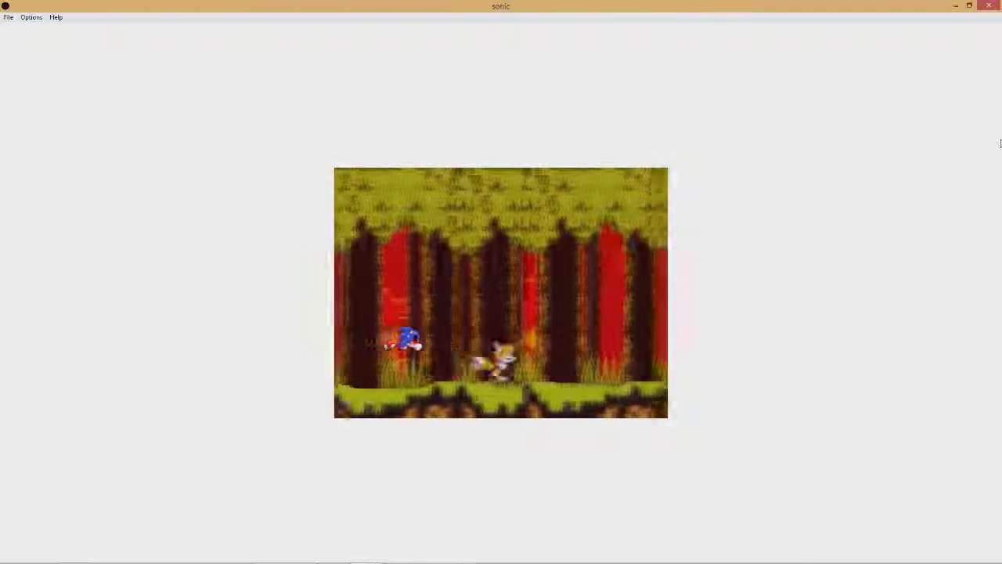
pyautogui.press('Right')
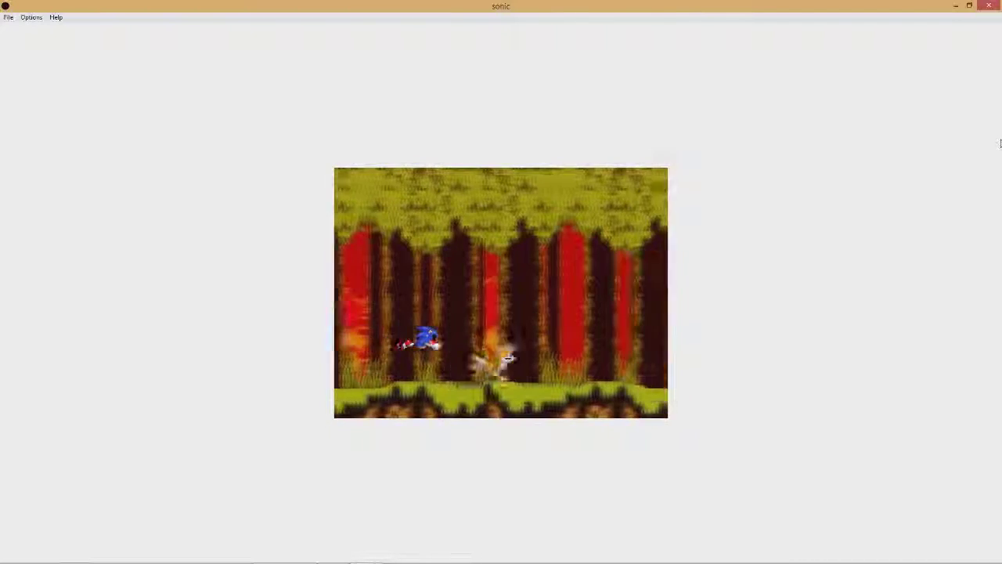
pyautogui.press('Right')
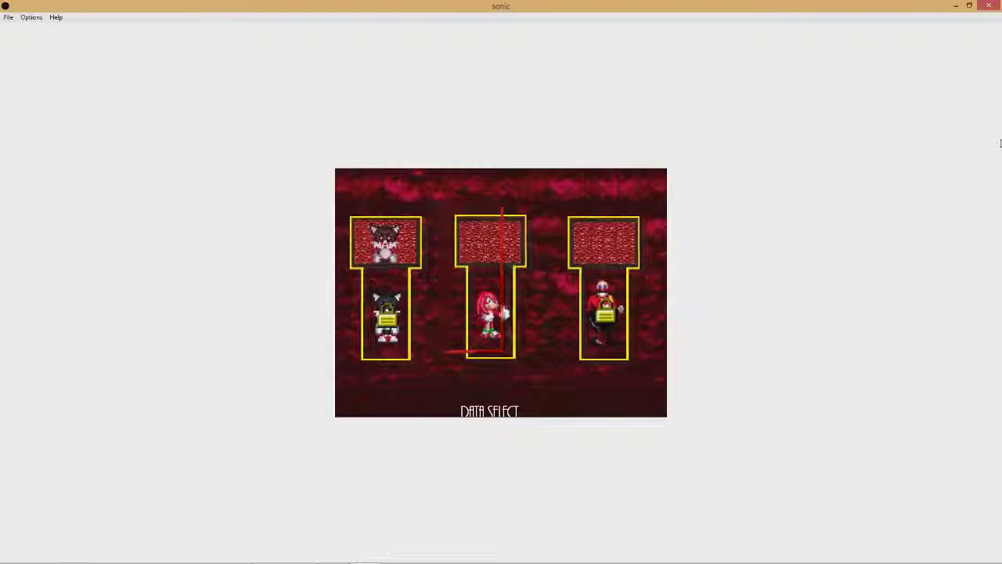
# Lower the volume, start Knuckles's game, and run him right then left
pyautogui.press('XF86AudioLowerVolume')
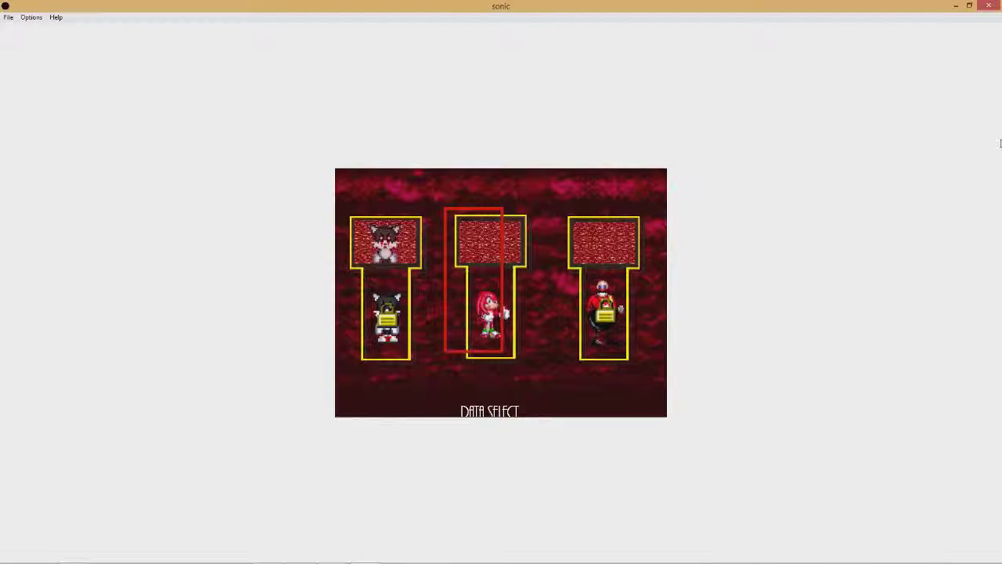
pyautogui.press('Return')
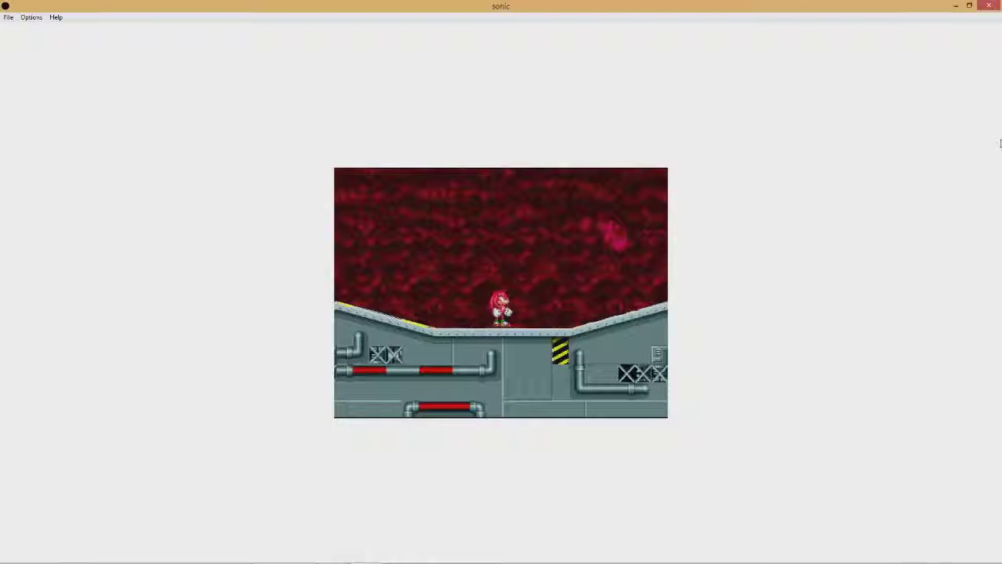
pyautogui.press('Right')
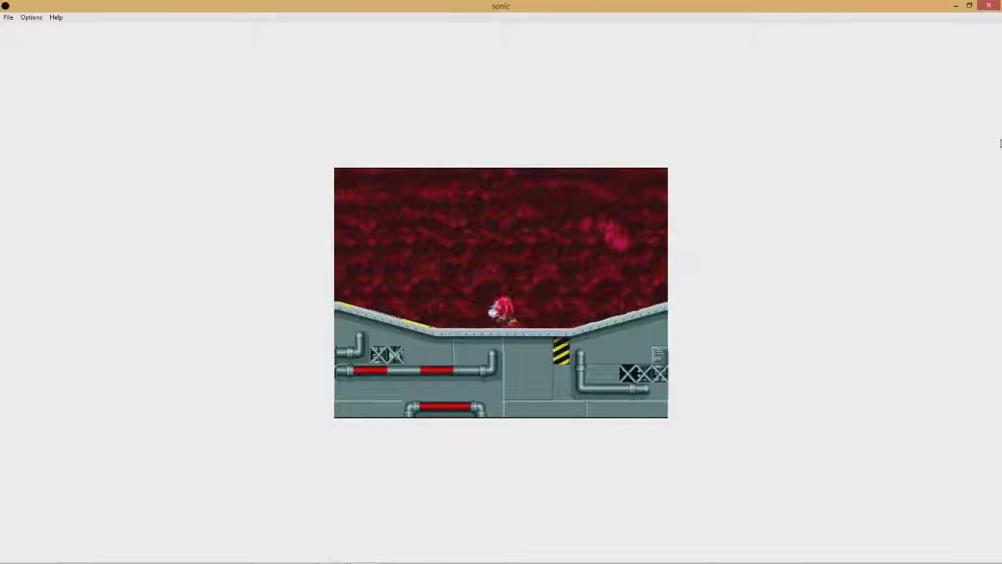
pyautogui.press('Left')
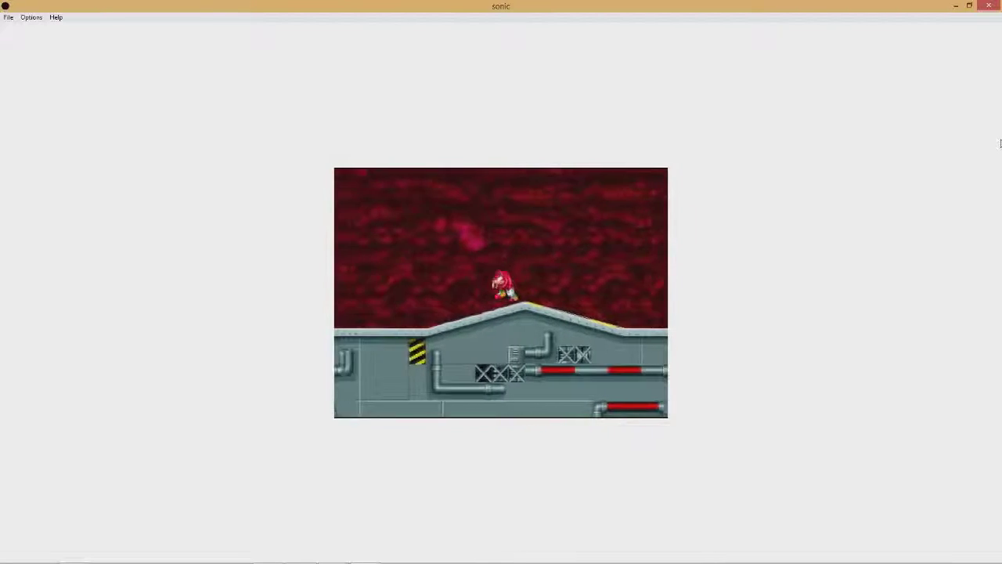